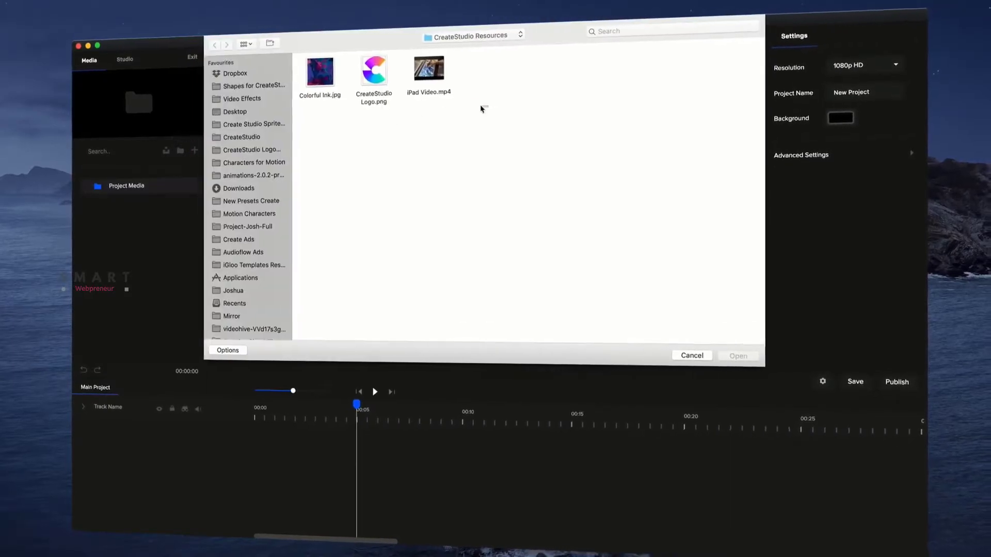
# Import the three selected resource files into the project and add a text layer
pyautogui.moveTo(482, 106); pyautogui.dragTo(315, 81)
pyautogui.click(738, 354)
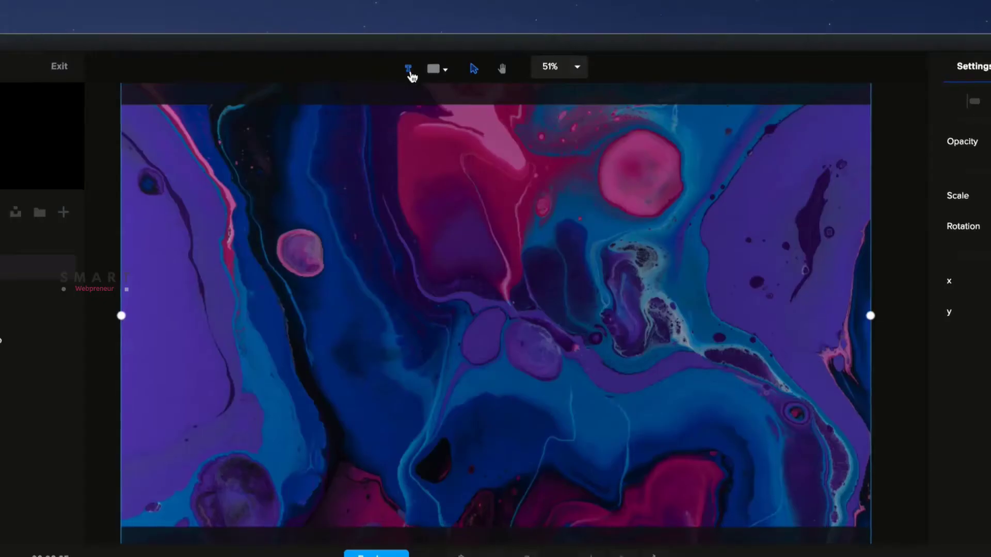
pyautogui.click(409, 71)
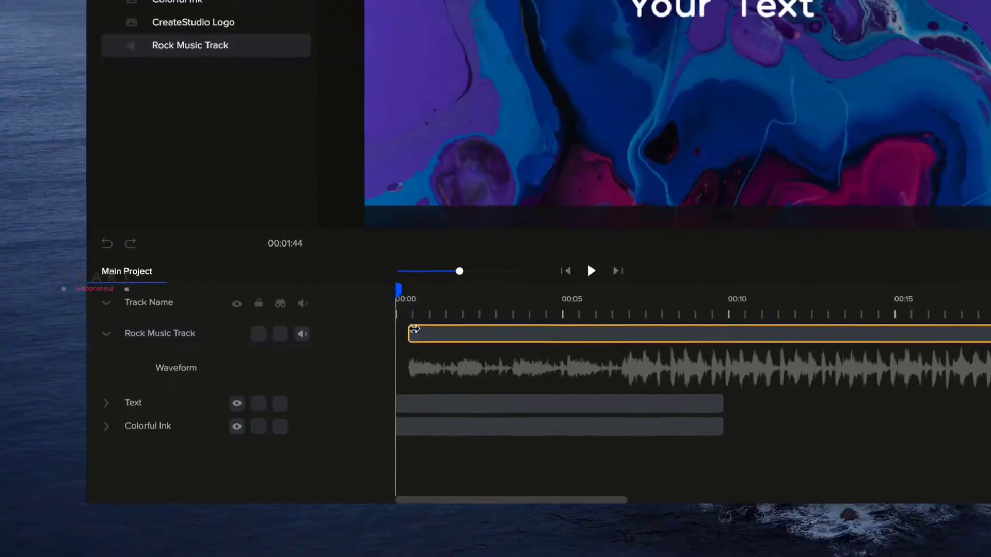
# Place the YouTube Channel Transition animation on the canvas and play it
pyautogui.click(426, 329)
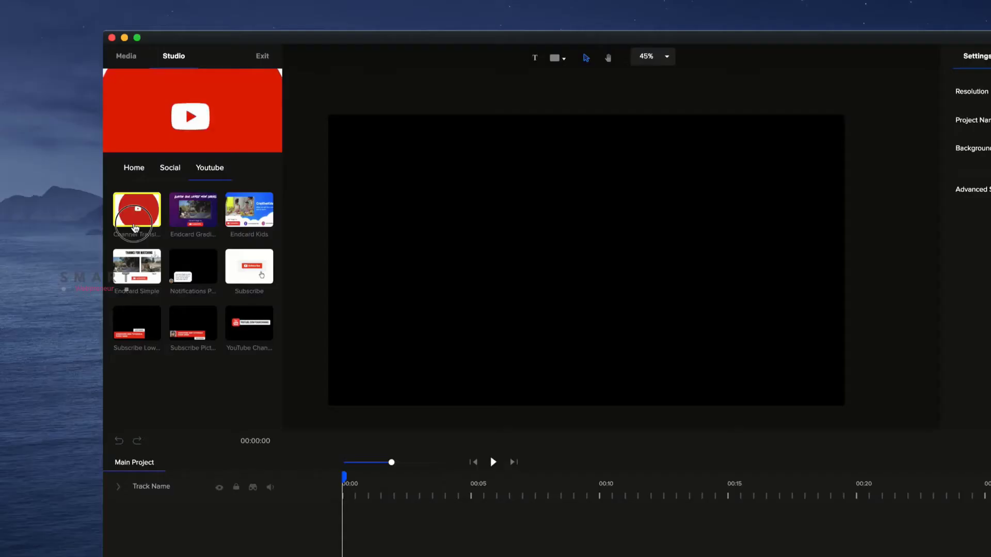
pyautogui.moveTo(135, 208); pyautogui.dragTo(468, 330)
pyautogui.click(489, 459)
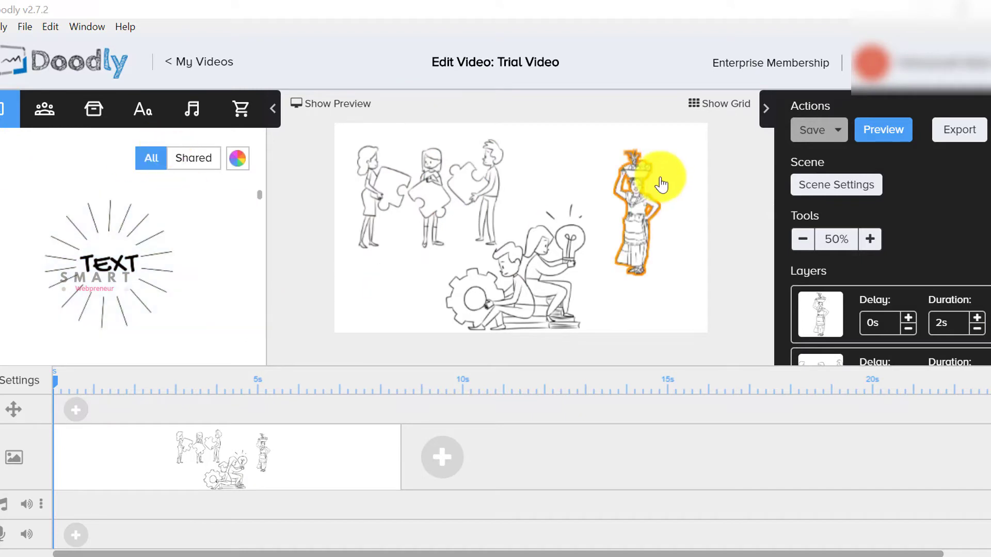
# Preview the animation, extend the desk-character scene to 4s, and preview it being drawn
pyautogui.click(435, 183)
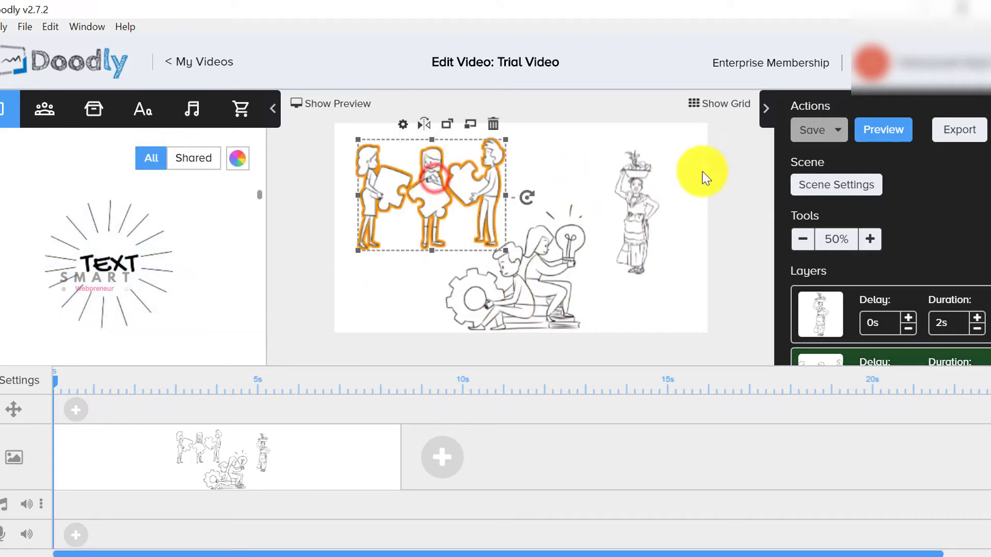
pyautogui.click(870, 129)
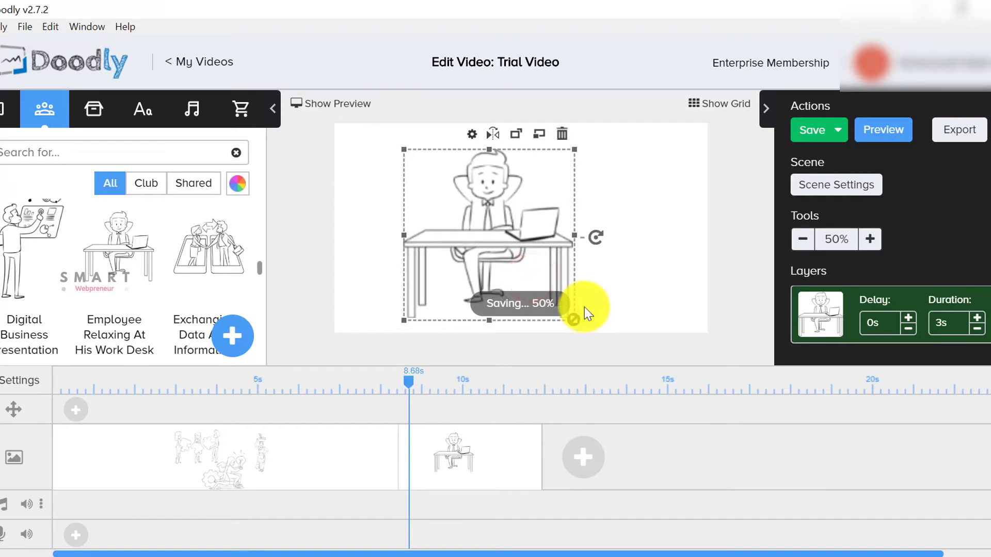
pyautogui.click(664, 228)
pyautogui.click(550, 218)
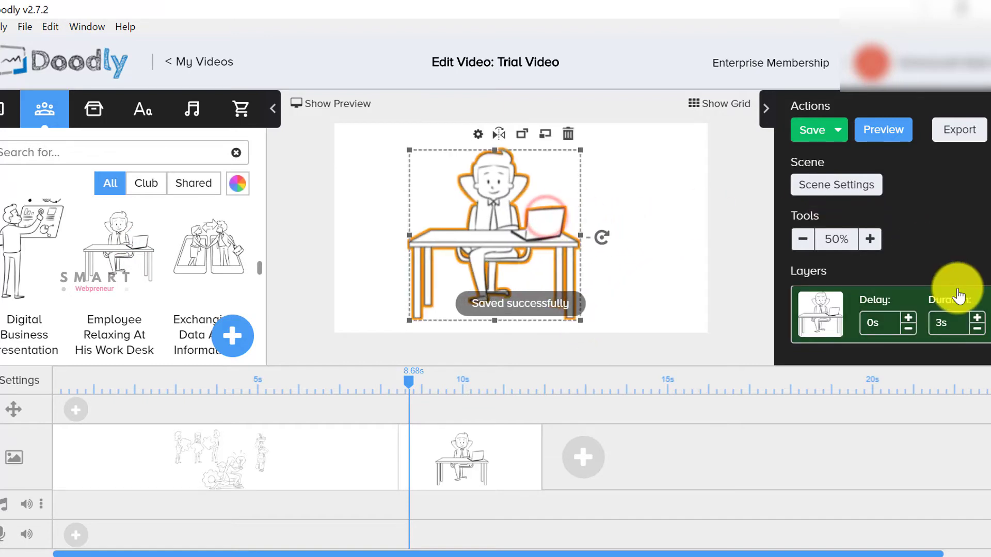
pyautogui.click(979, 318)
pyautogui.click(652, 186)
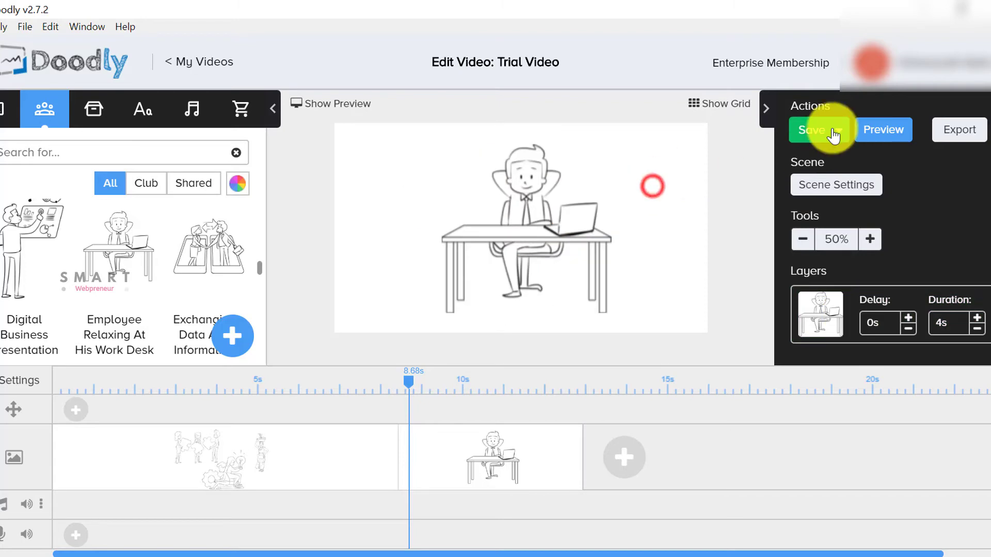
pyautogui.click(868, 133)
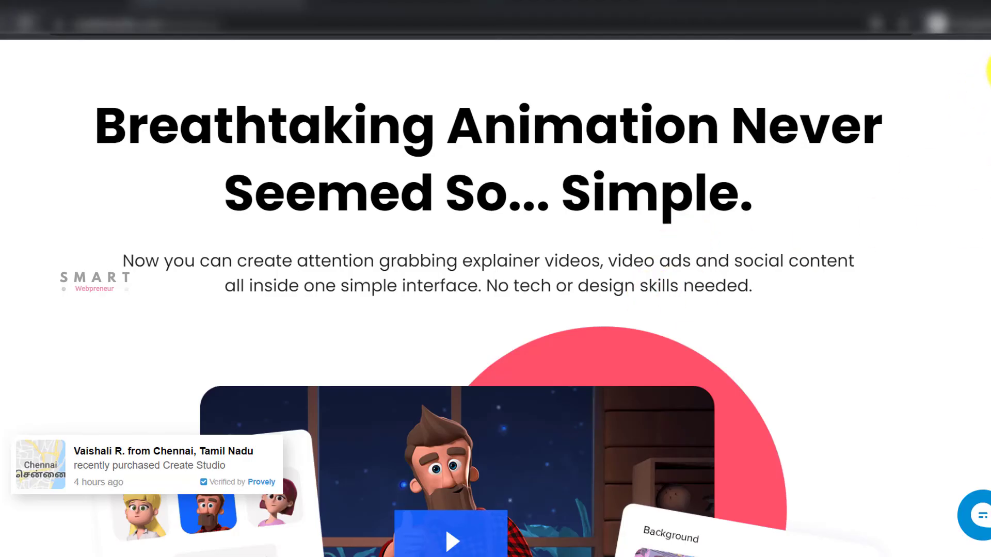
# Scroll down the CreateStudio sales page and highlight its JUST $67 price
pyautogui.scroll(-6, 489, 298)
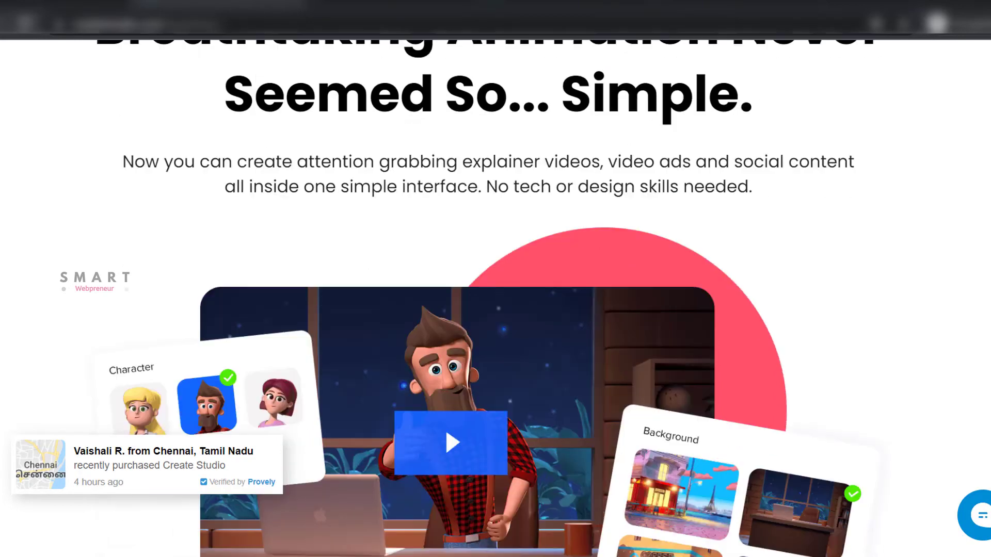
pyautogui.scroll(-5, 489, 299)
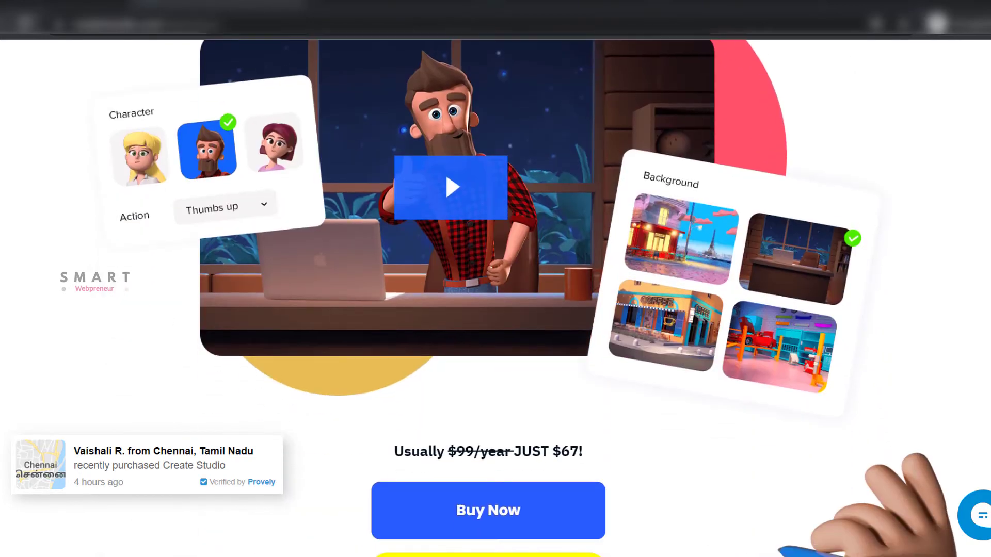
pyautogui.scroll(-3, 489, 298)
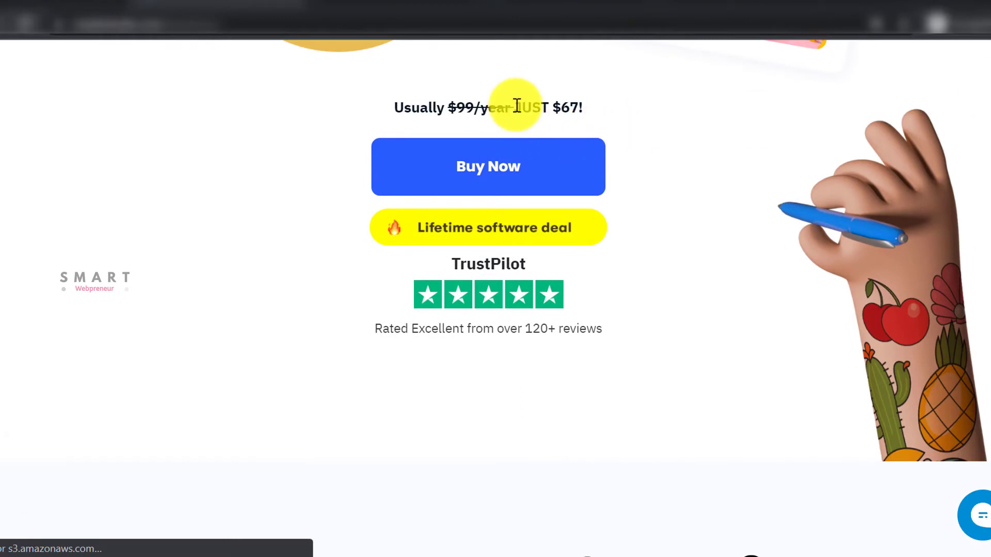
pyautogui.moveTo(538, 106); pyautogui.dragTo(580, 105)
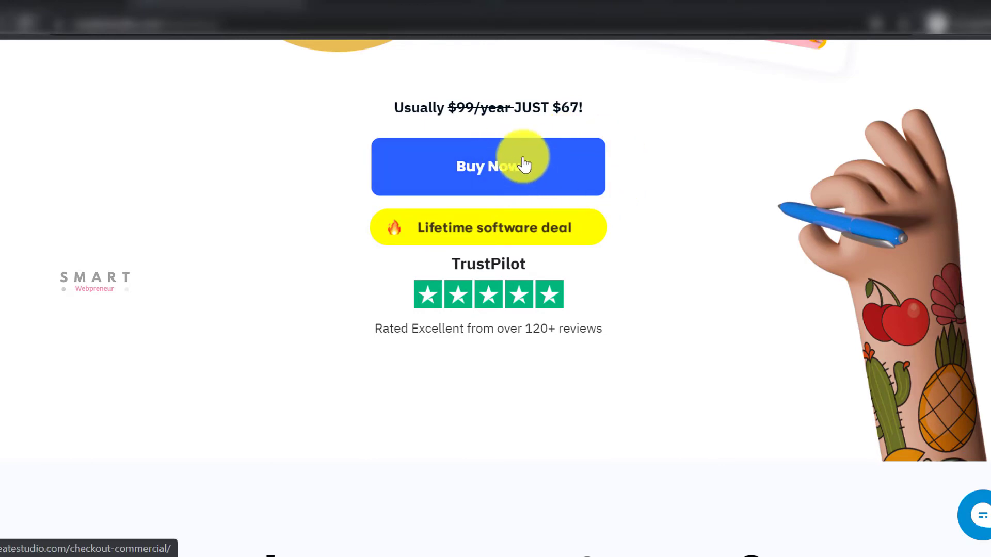
# Highlight Doodly's JUST $67! price, then scroll on to the All Access Pass offer page
pyautogui.scroll(3, 633, 192)
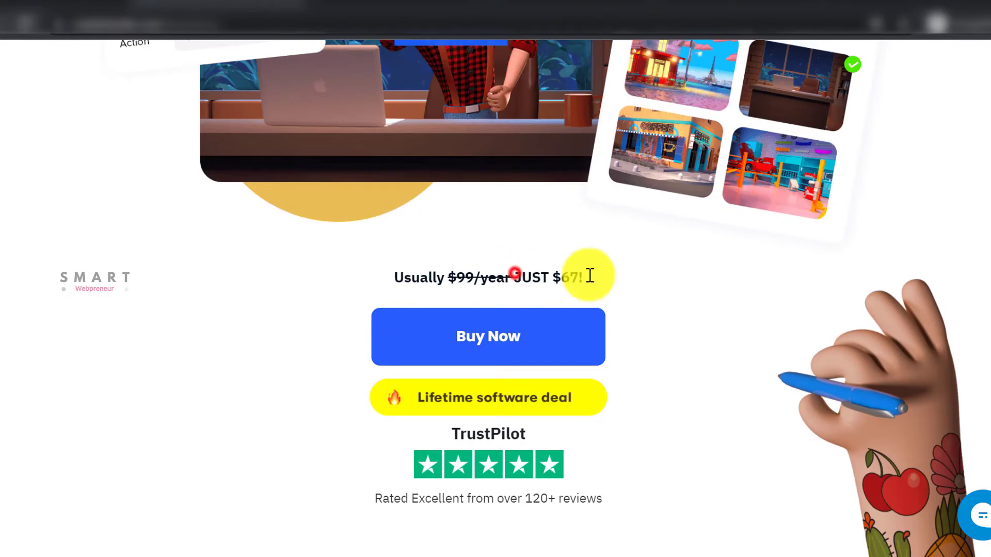
pyautogui.moveTo(514, 277); pyautogui.dragTo(590, 275)
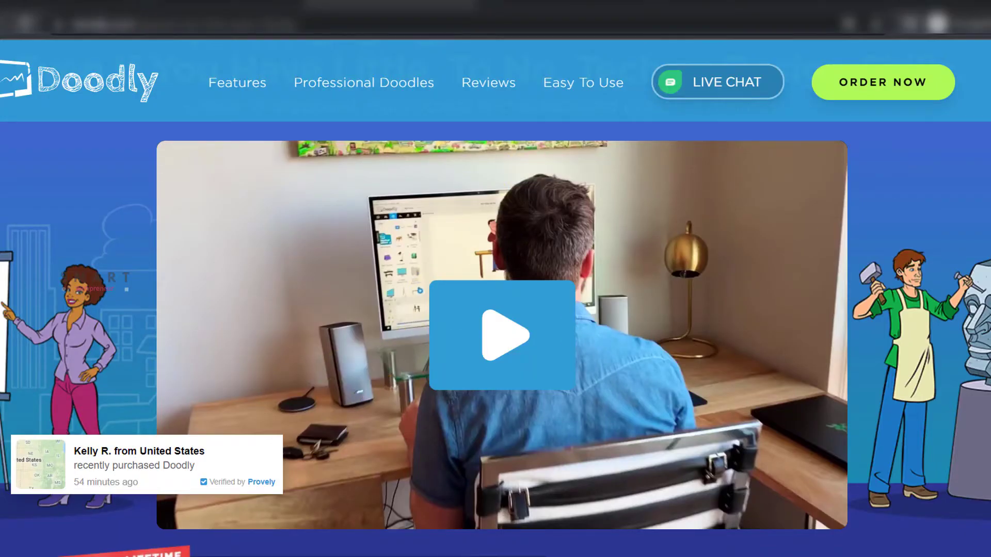
pyautogui.scroll(-5, 495, 278)
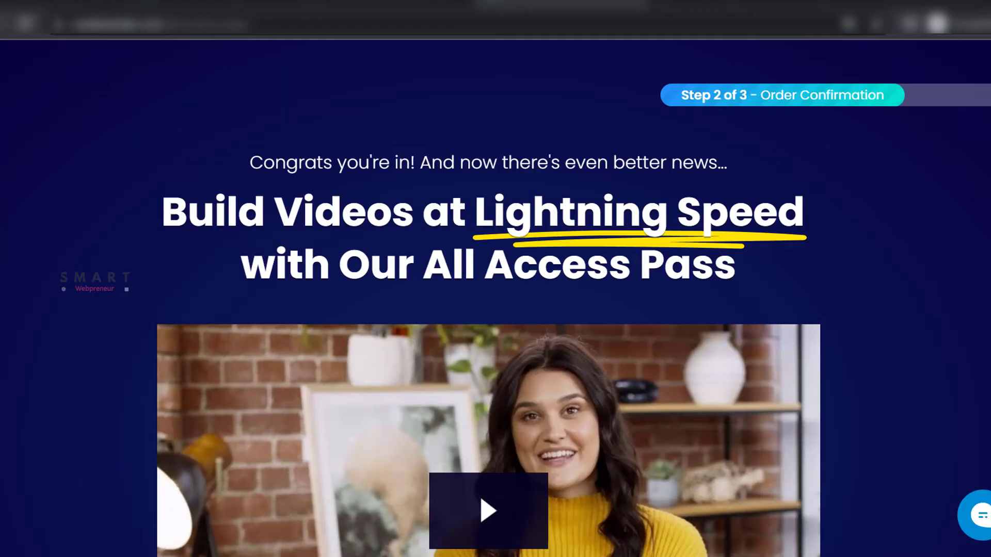
pyautogui.scroll(-13, 495, 279)
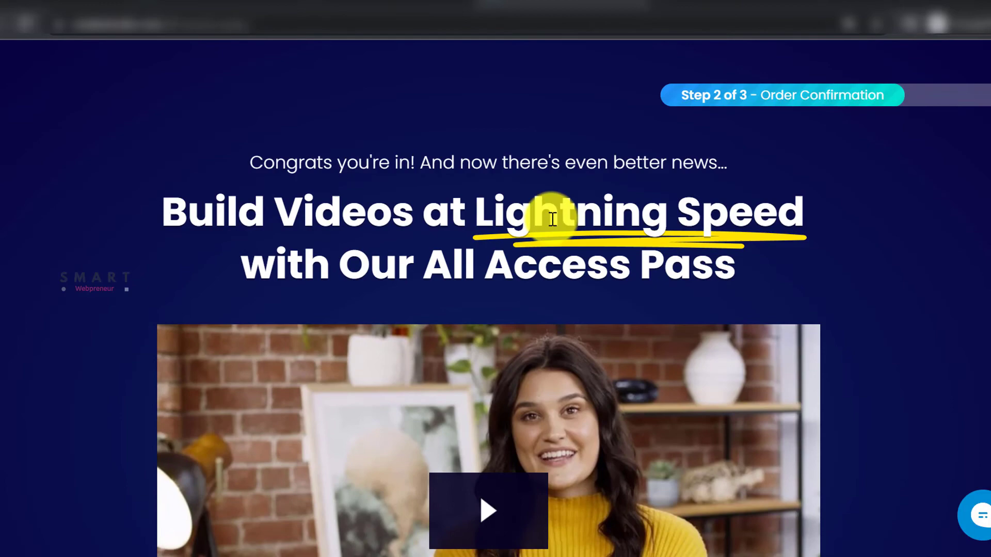
# Highlight the All Access Pass headline and $37 monthly price, scrolling past the $297 annual plan
pyautogui.moveTo(490, 267); pyautogui.dragTo(699, 269)
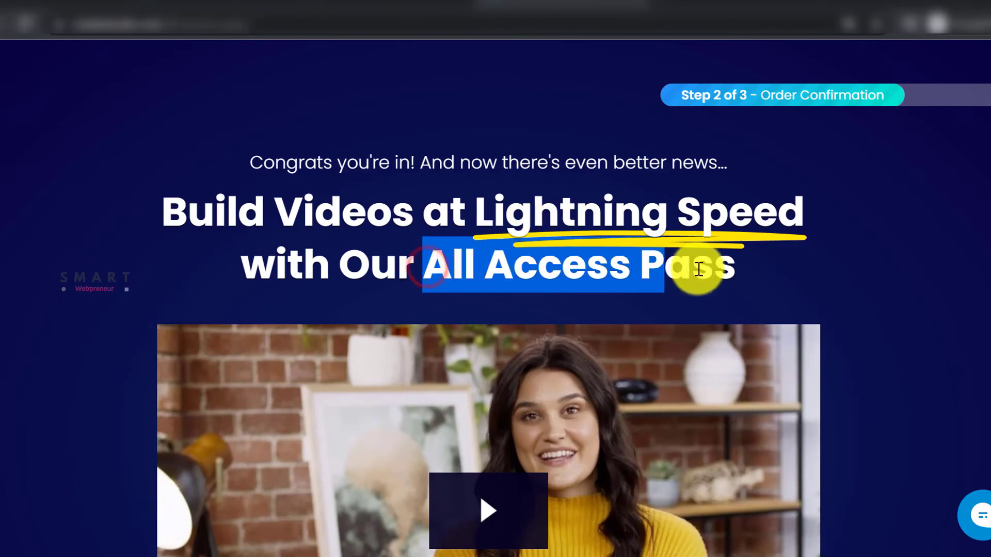
pyautogui.click(765, 268)
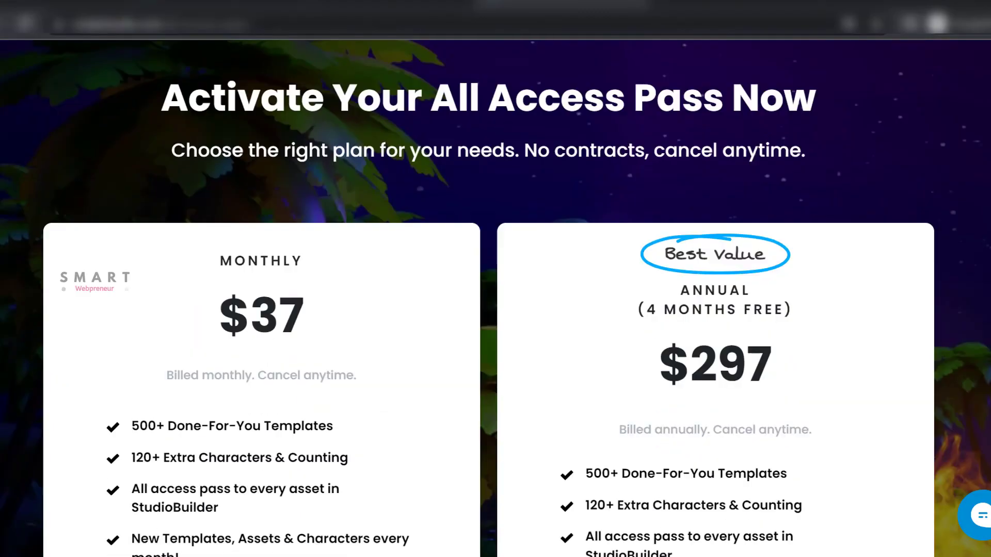
pyautogui.scroll(-4, 594, 358)
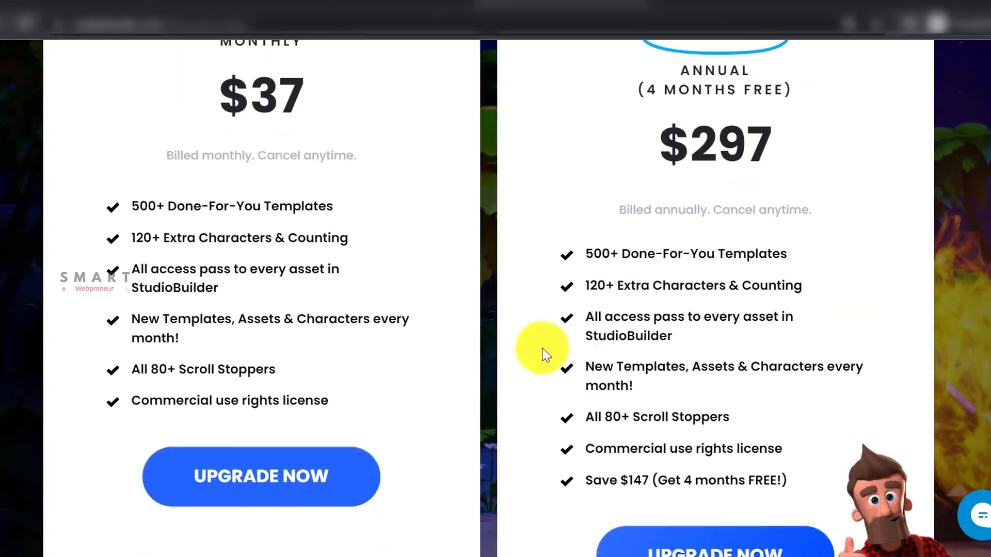
pyautogui.scroll(2, 332, 194)
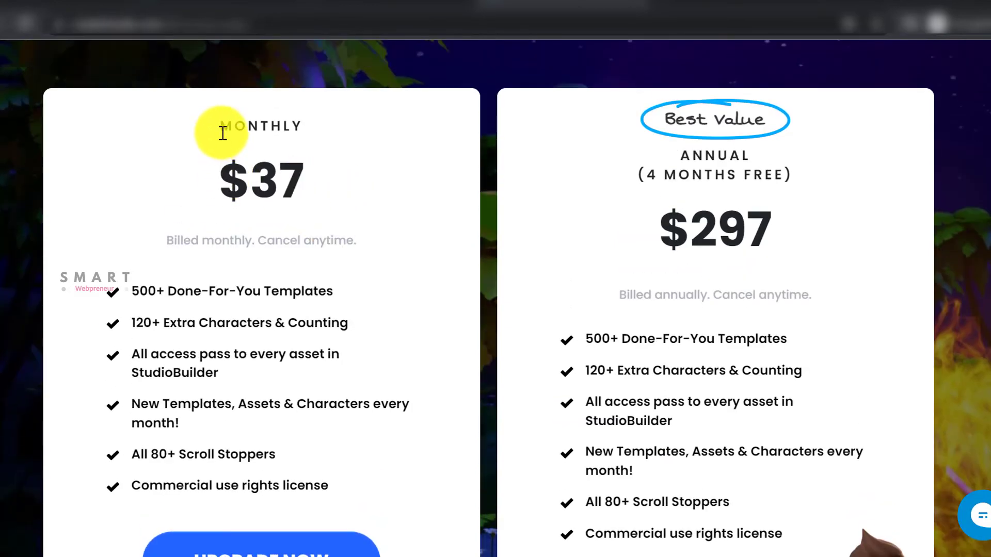
pyautogui.moveTo(212, 181); pyautogui.dragTo(390, 191)
pyautogui.click(390, 191)
pyautogui.scroll(-1, 447, 292)
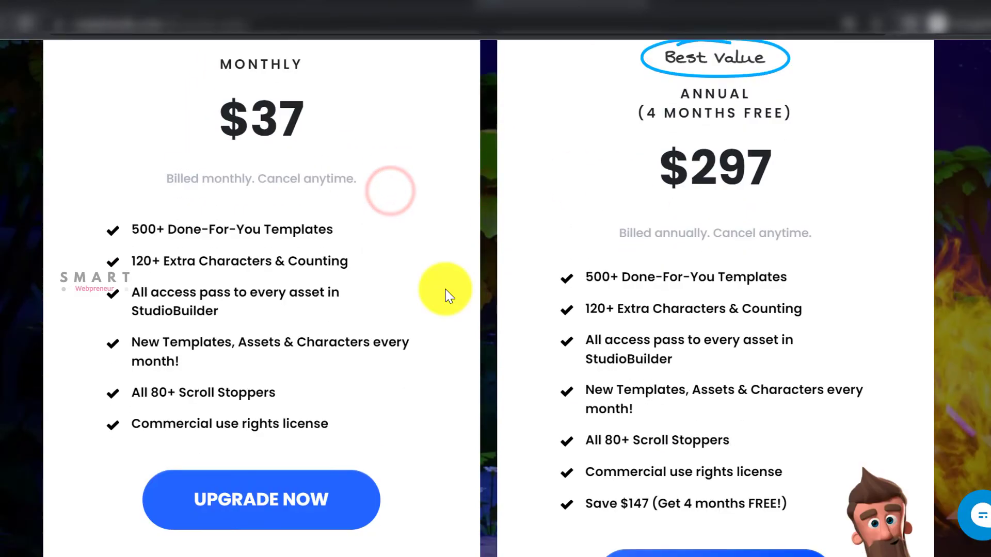
pyautogui.scroll(3, 707, 263)
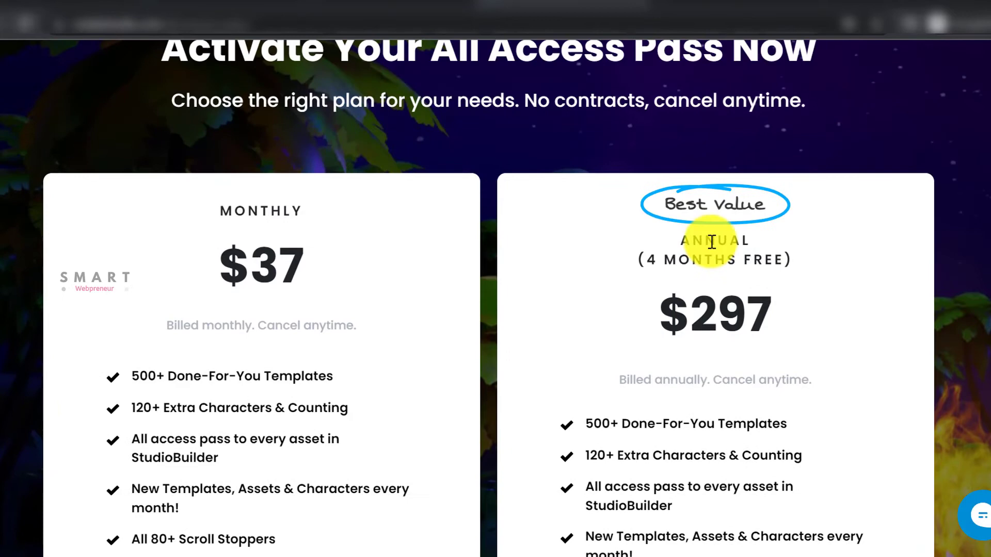
pyautogui.scroll(-10, 763, 278)
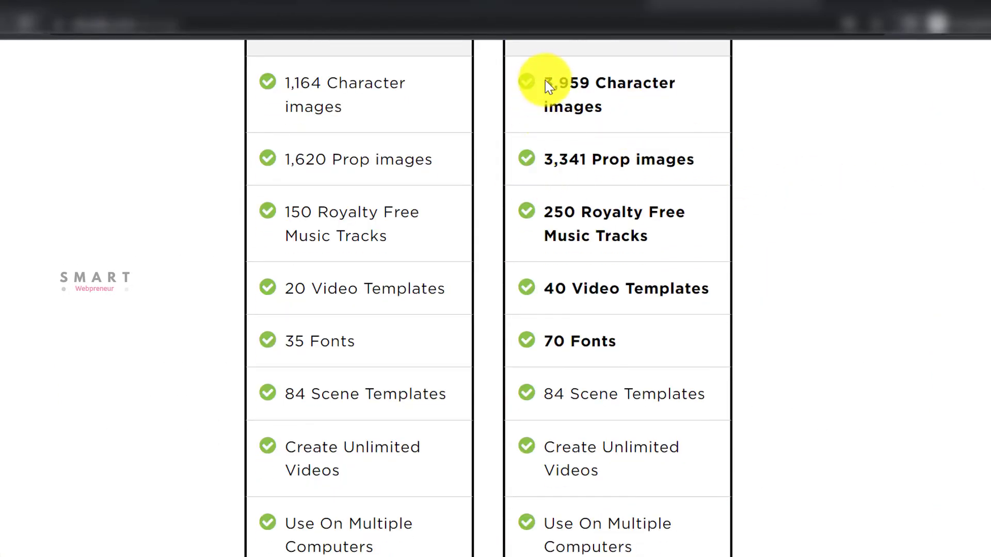
# Highlight Doodly's Enterprise character and prop counts, then scroll to the JOIN STANDARD and JOIN ENTERPRISE buttons
pyautogui.moveTo(548, 81); pyautogui.dragTo(663, 287)
pyautogui.click(663, 287)
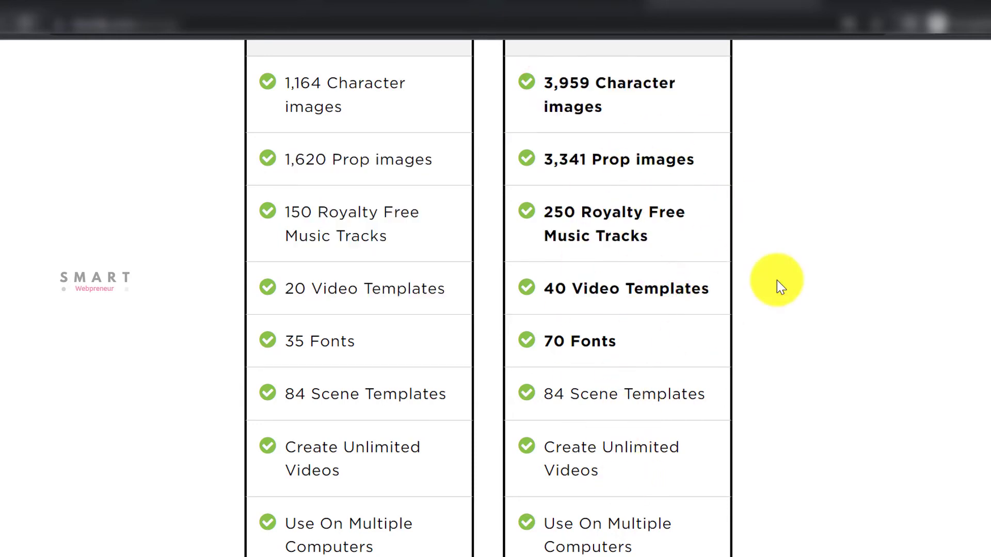
pyautogui.scroll(-5, 777, 283)
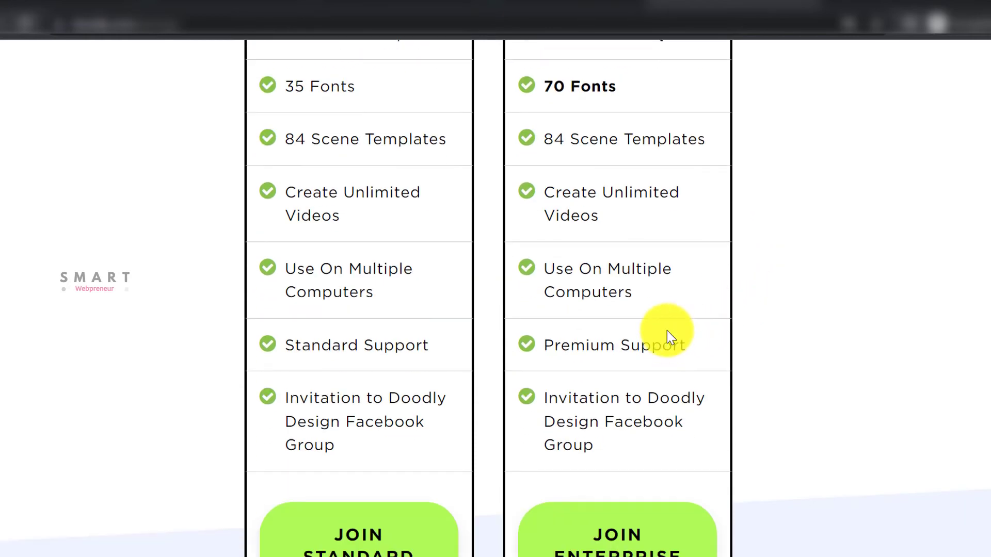
pyautogui.scroll(-2, 666, 330)
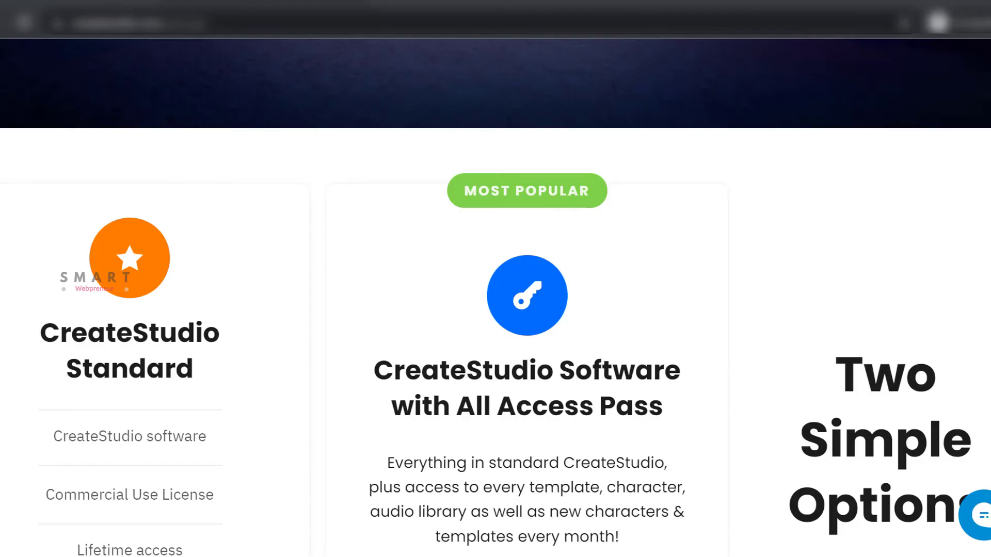
# Scroll to the Two Simple Options prices and highlight ONLY $99/lifetime and ONLY $299/year
pyautogui.scroll(-4, 113, 272)
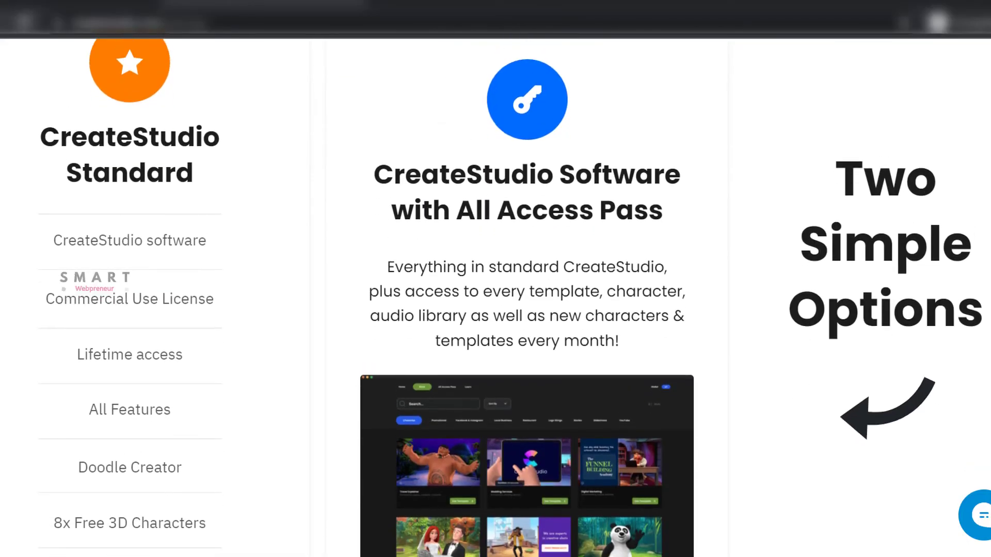
pyautogui.scroll(-7, 155, 243)
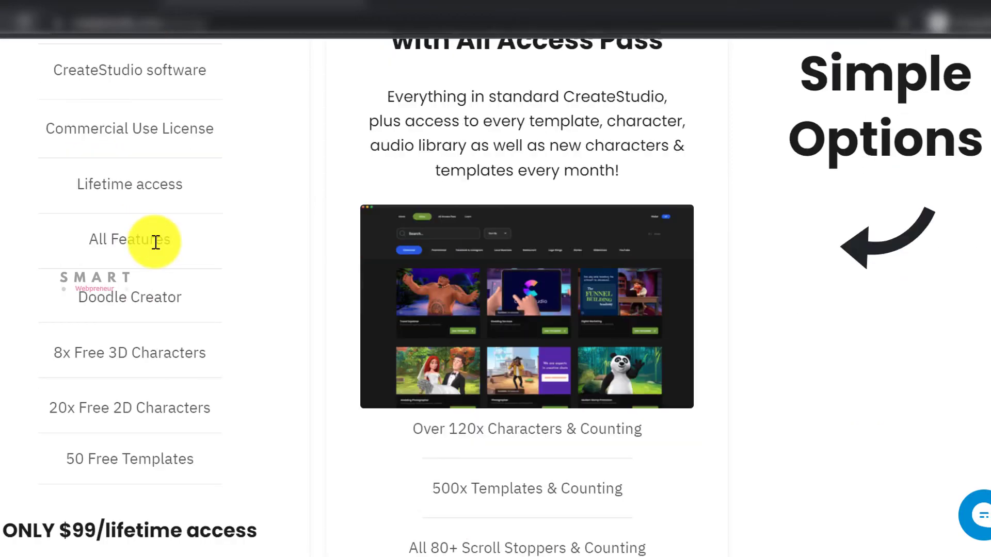
pyautogui.scroll(-2, 166, 264)
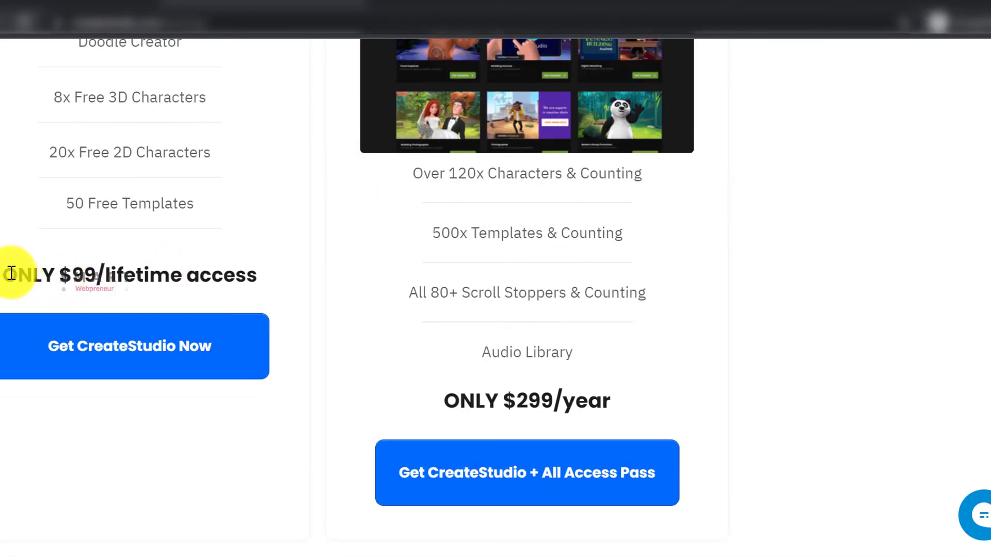
pyautogui.moveTo(5, 273); pyautogui.dragTo(249, 286)
pyautogui.click(457, 405)
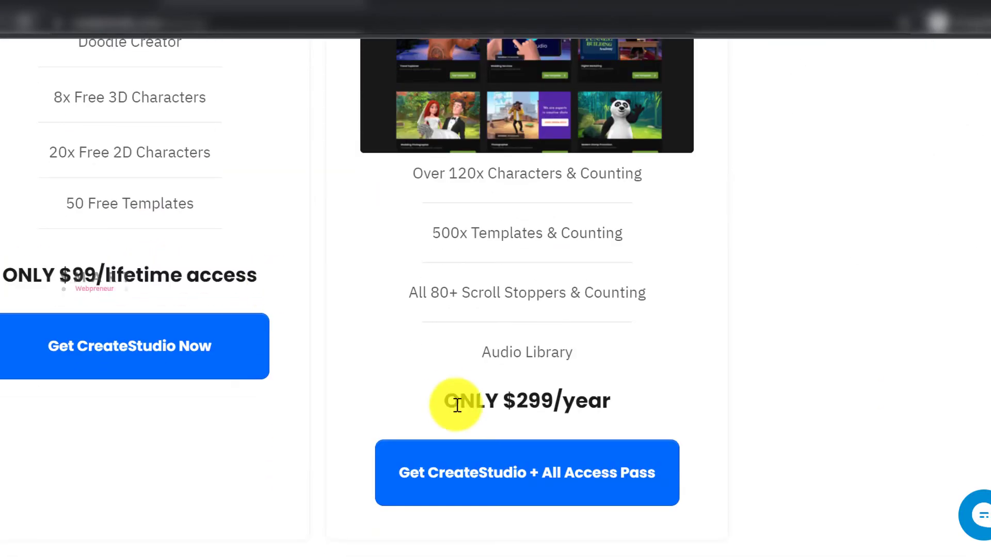
pyautogui.moveTo(450, 393); pyautogui.dragTo(623, 401)
pyautogui.click(623, 401)
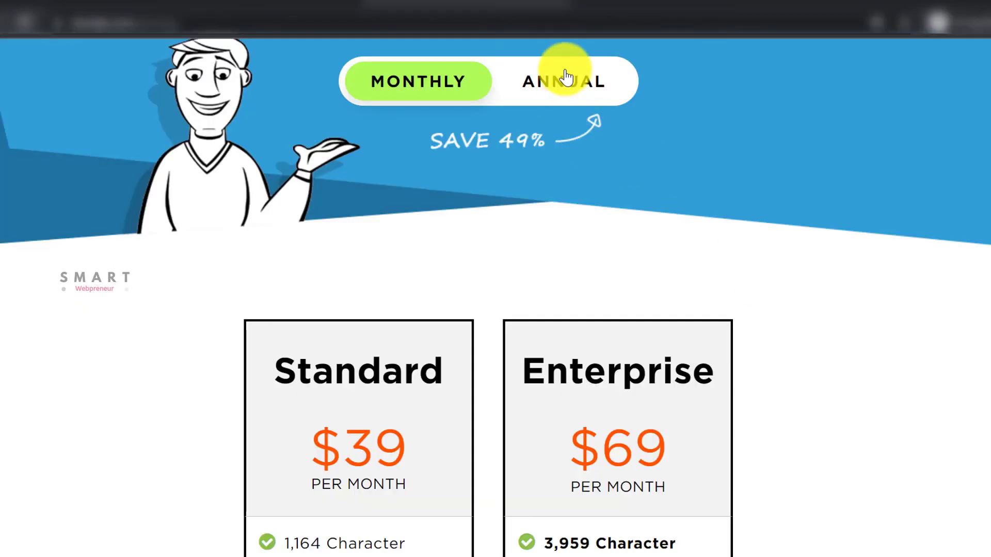
# Toggle Doodly's pricing between annual and monthly, ending on $39 Standard and $69 Enterprise monthly
pyautogui.click(564, 77)
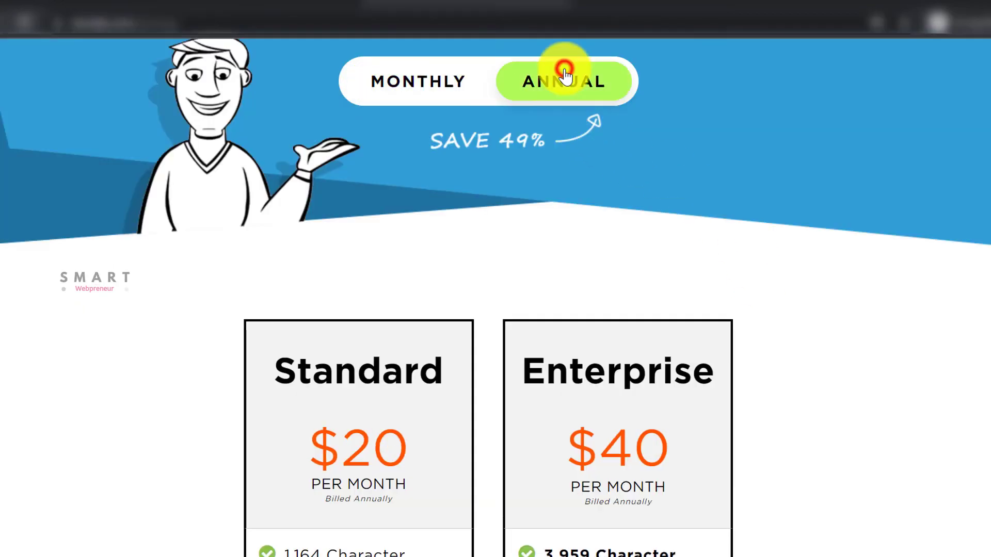
pyautogui.scroll(-5, 779, 177)
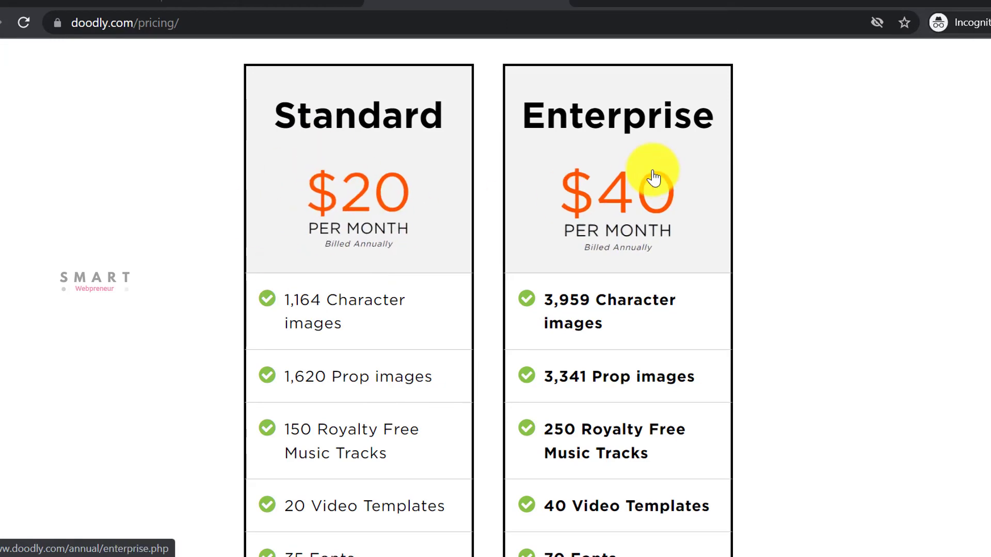
pyautogui.scroll(4, 660, 202)
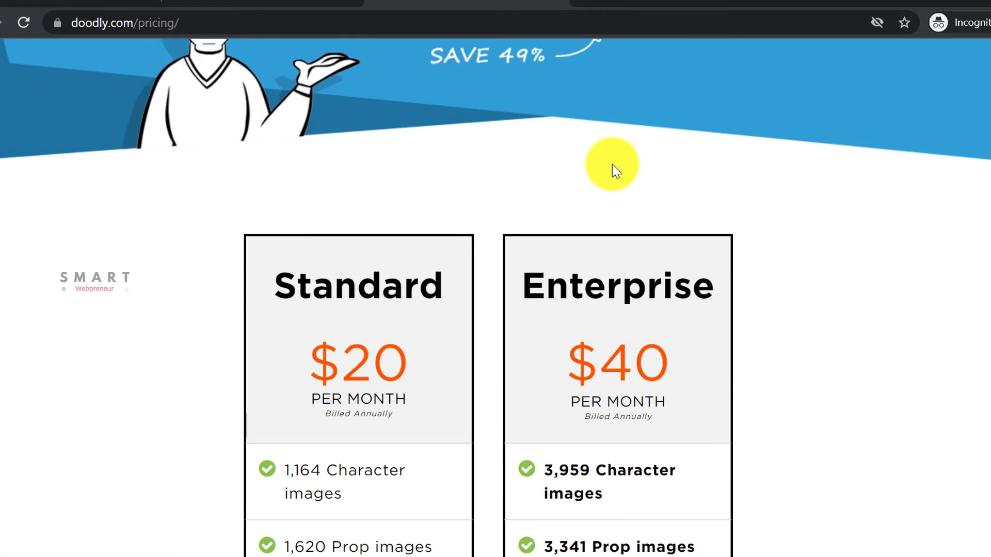
pyautogui.click(433, 91)
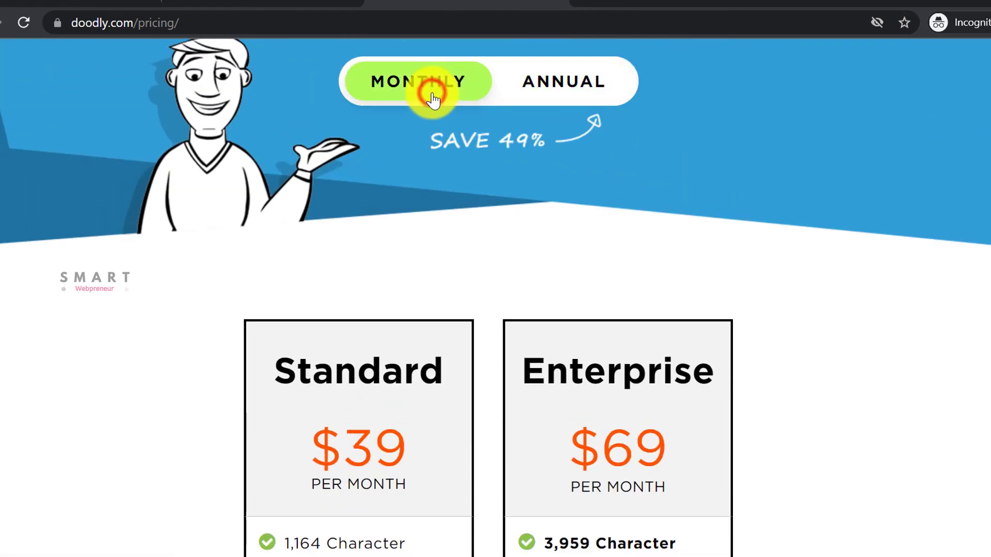
pyautogui.click(536, 93)
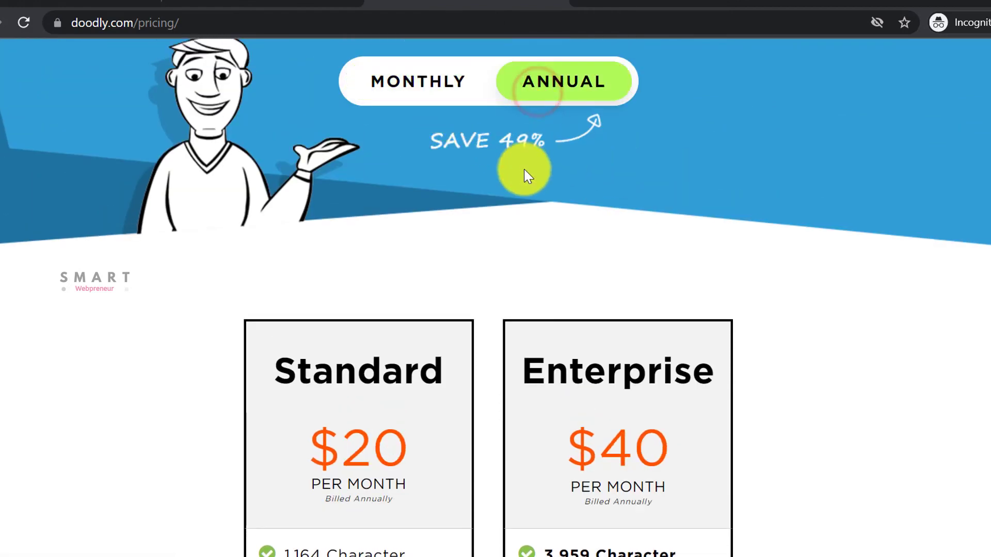
pyautogui.click(394, 85)
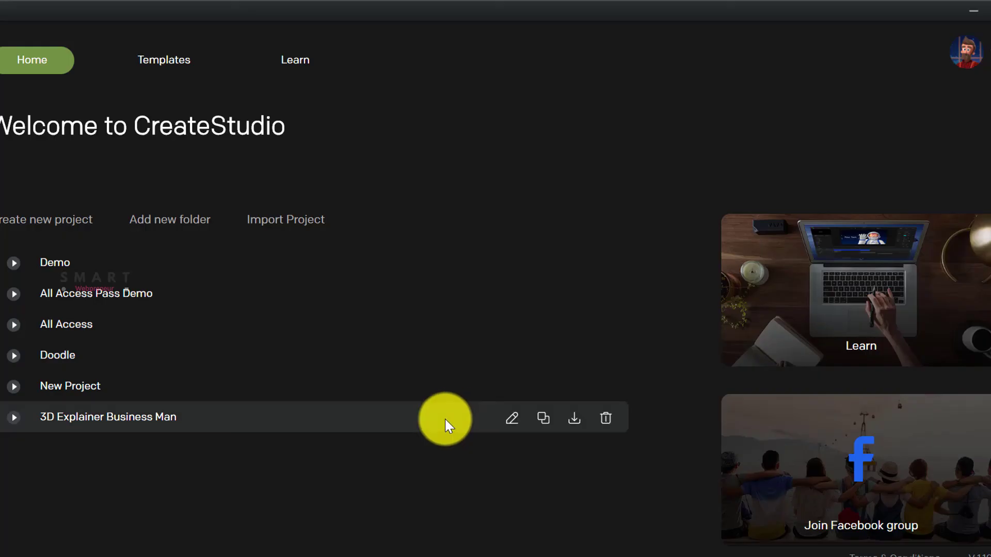
# Open the All Access Pass Demo project and scrub its preview slightly forward
pyautogui.click(88, 300)
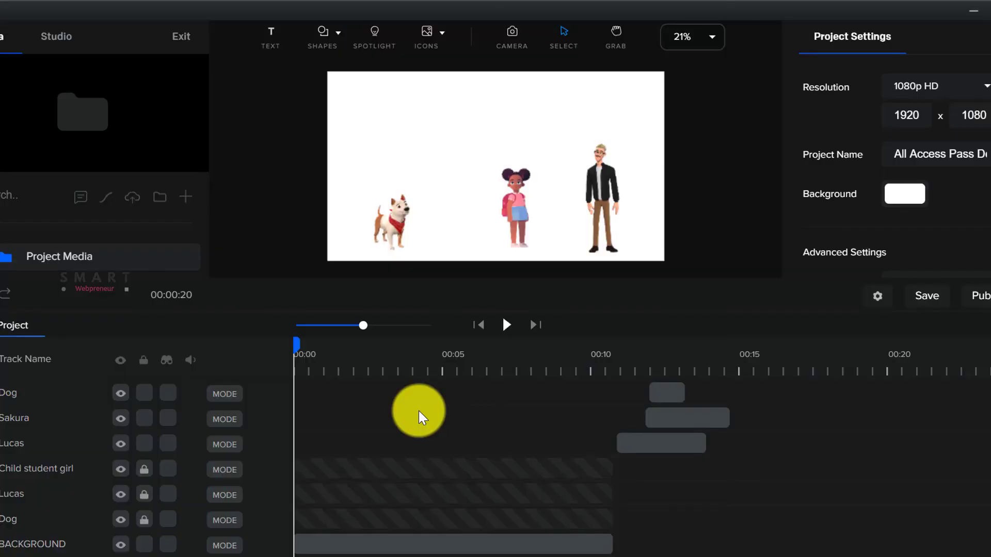
pyautogui.click(297, 344)
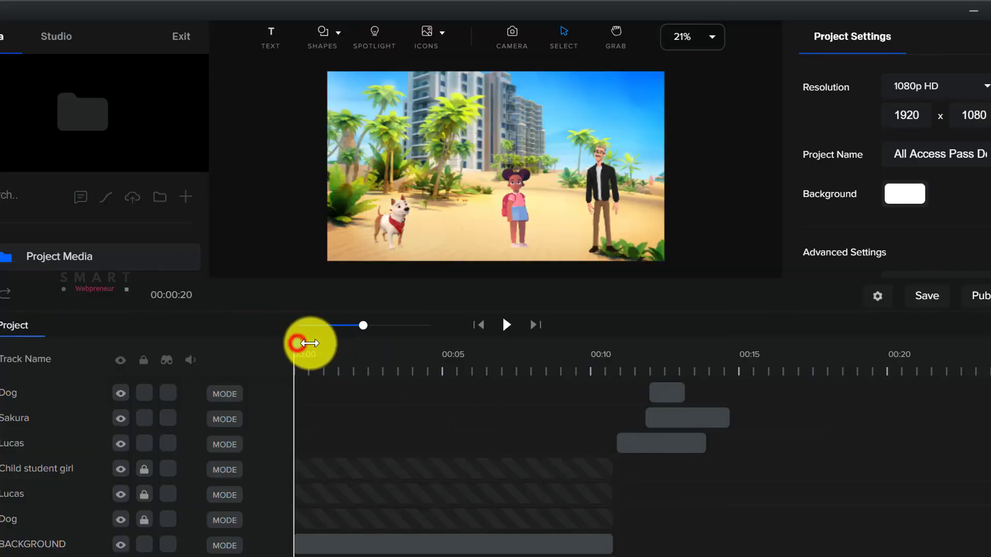
pyautogui.moveTo(316, 343); pyautogui.dragTo(257, 348)
# Enlarge the preview canvas and browse the Studio library's 3D scenes under Scenes
pyautogui.click(48, 37)
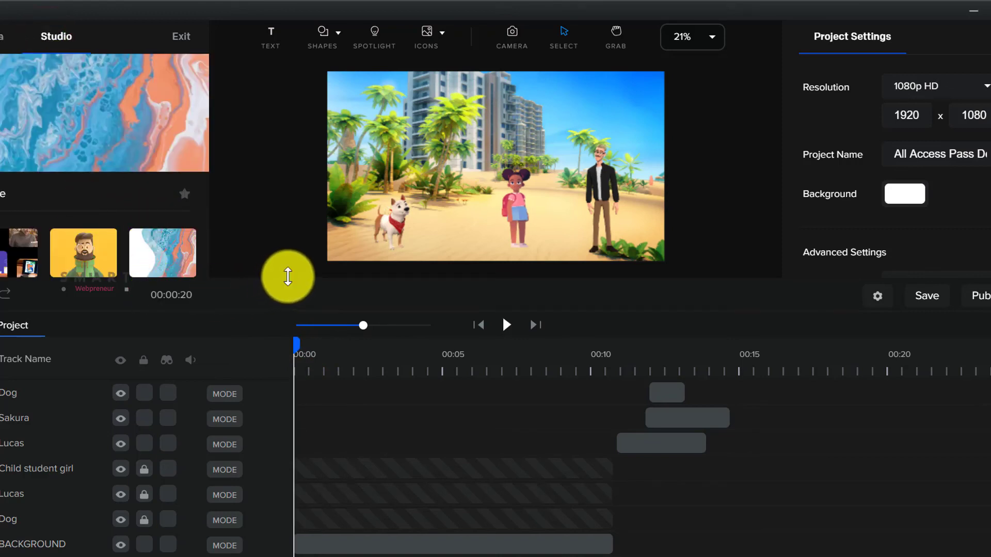
pyautogui.moveTo(290, 284); pyautogui.dragTo(281, 448)
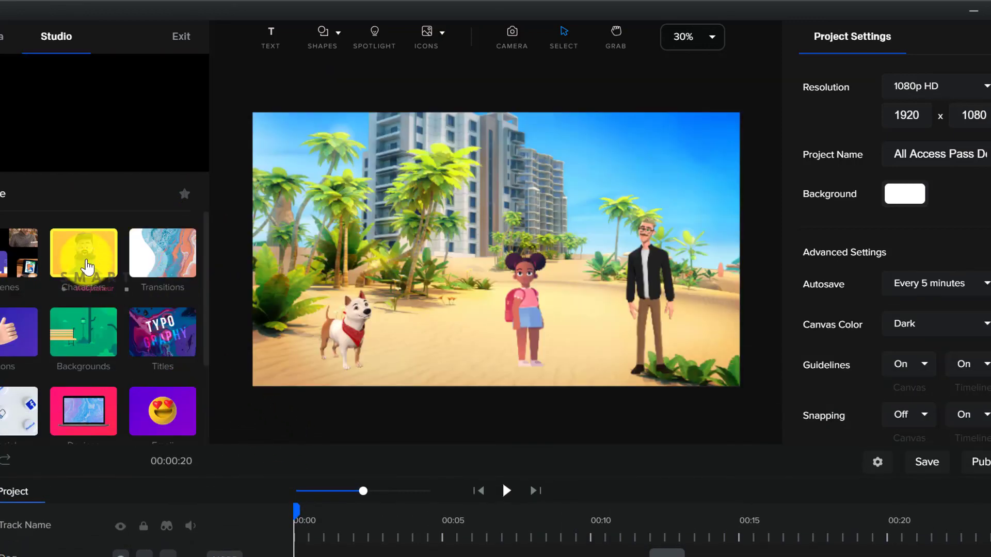
pyautogui.click(26, 261)
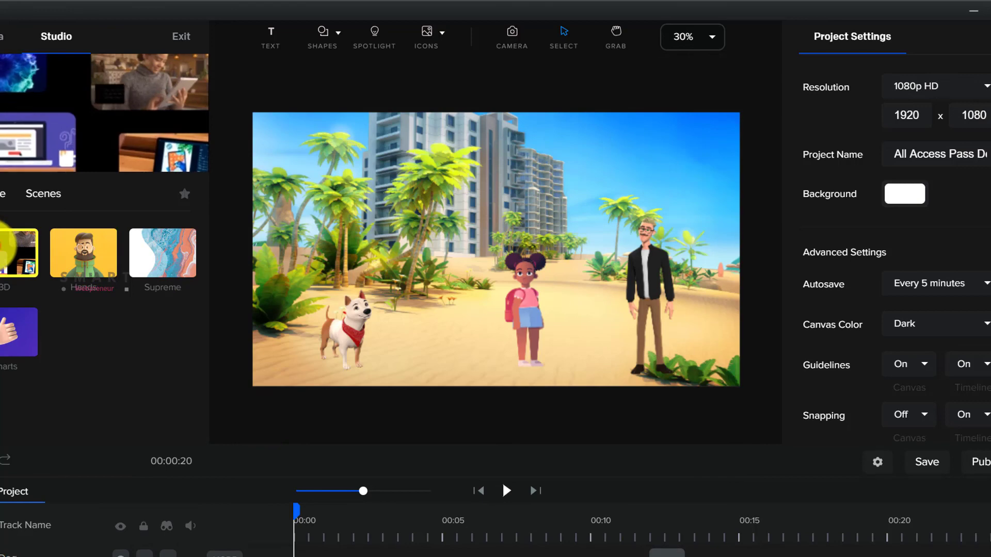
pyautogui.click(13, 255)
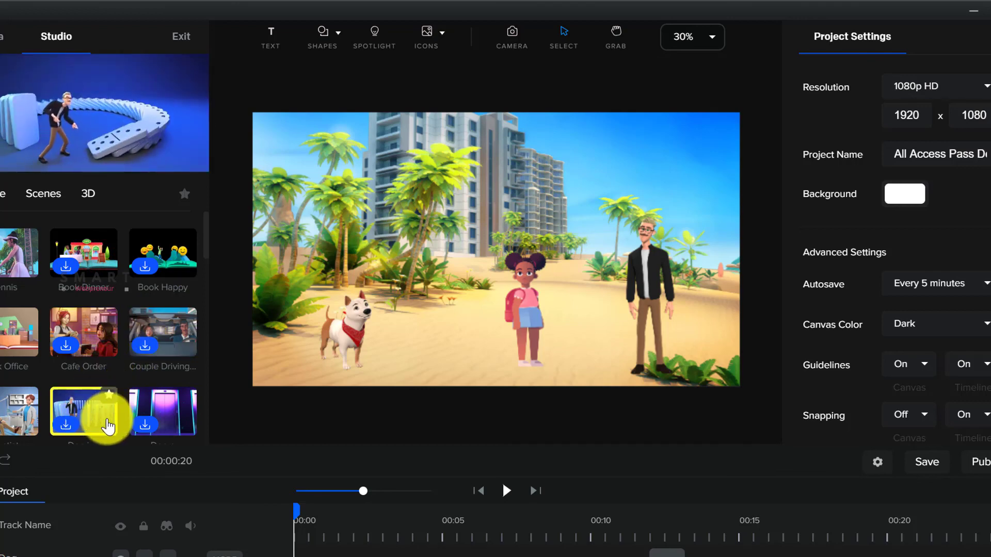
pyautogui.scroll(-3, 106, 413)
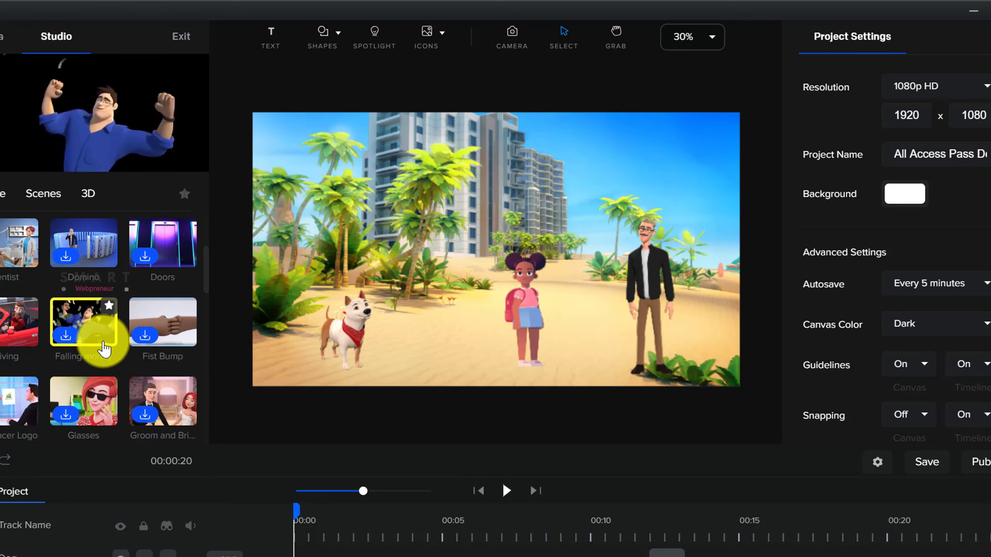